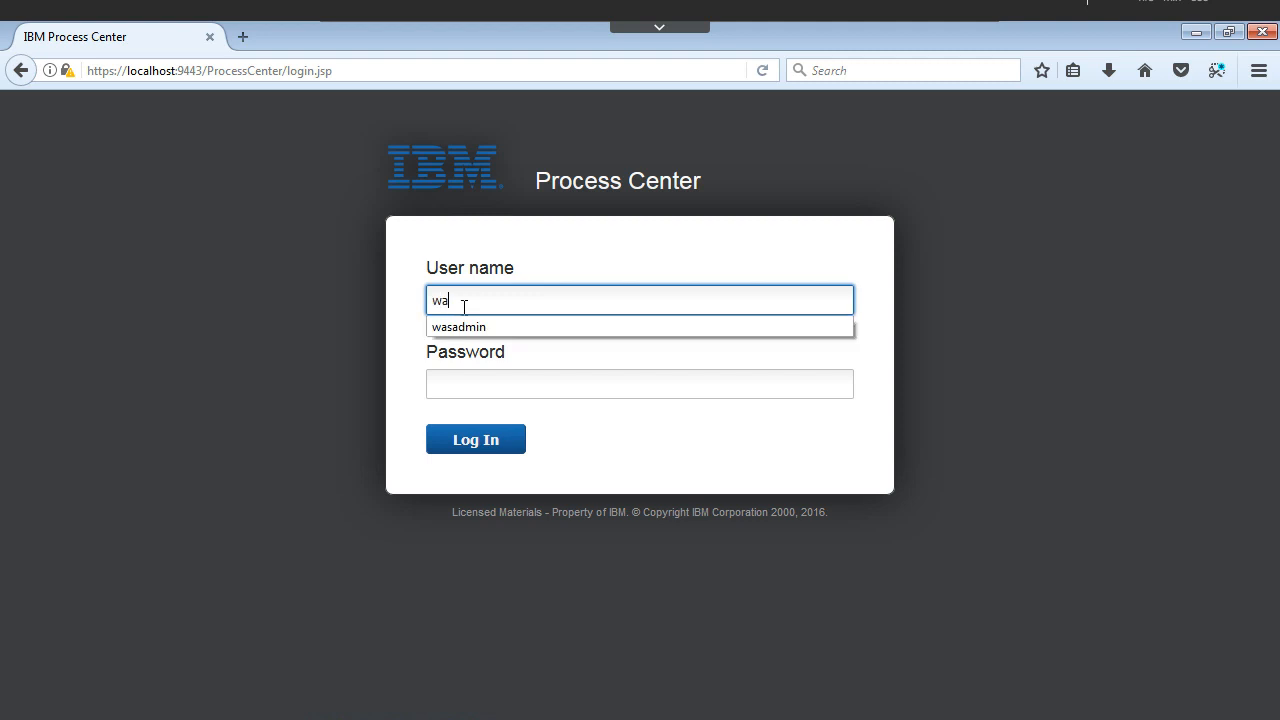
# Step: Log in as administrator with the suggested user name and the password, declining Firefox's save-login prompt
pyautogui.press('Down')
pyautogui.press('Return')
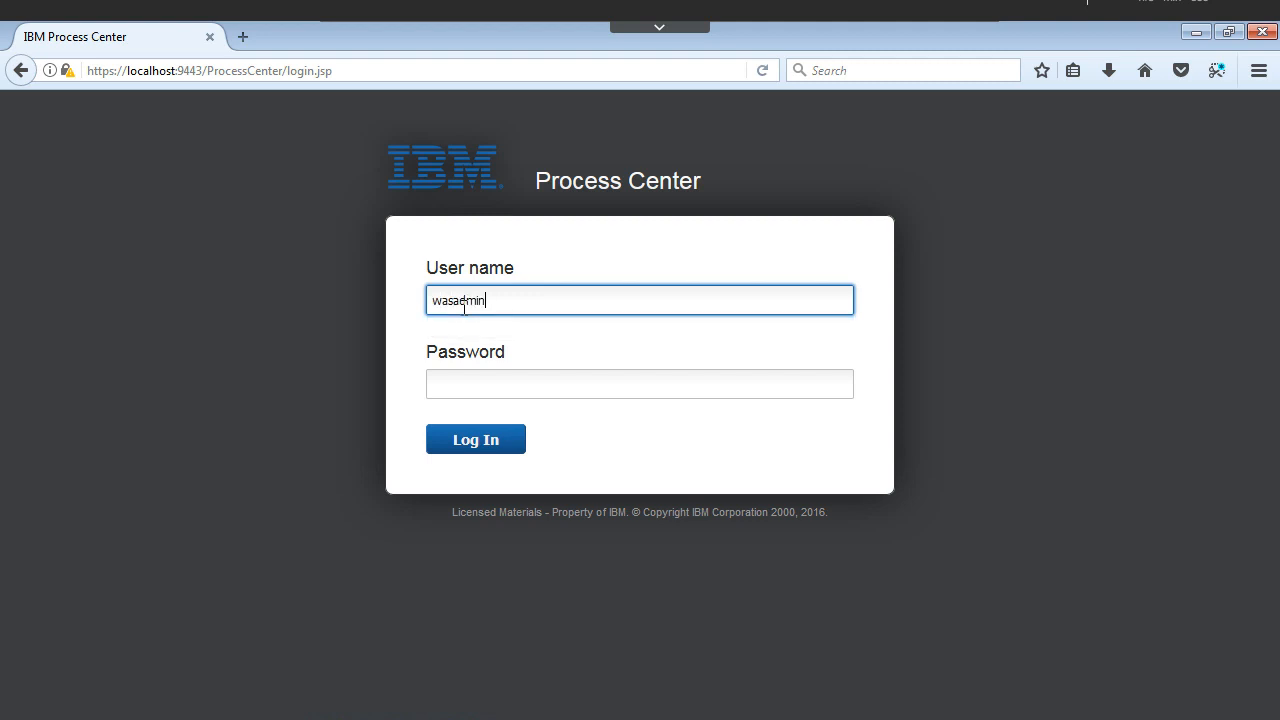
pyautogui.click(474, 385)
pyautogui.write('wasadmin')
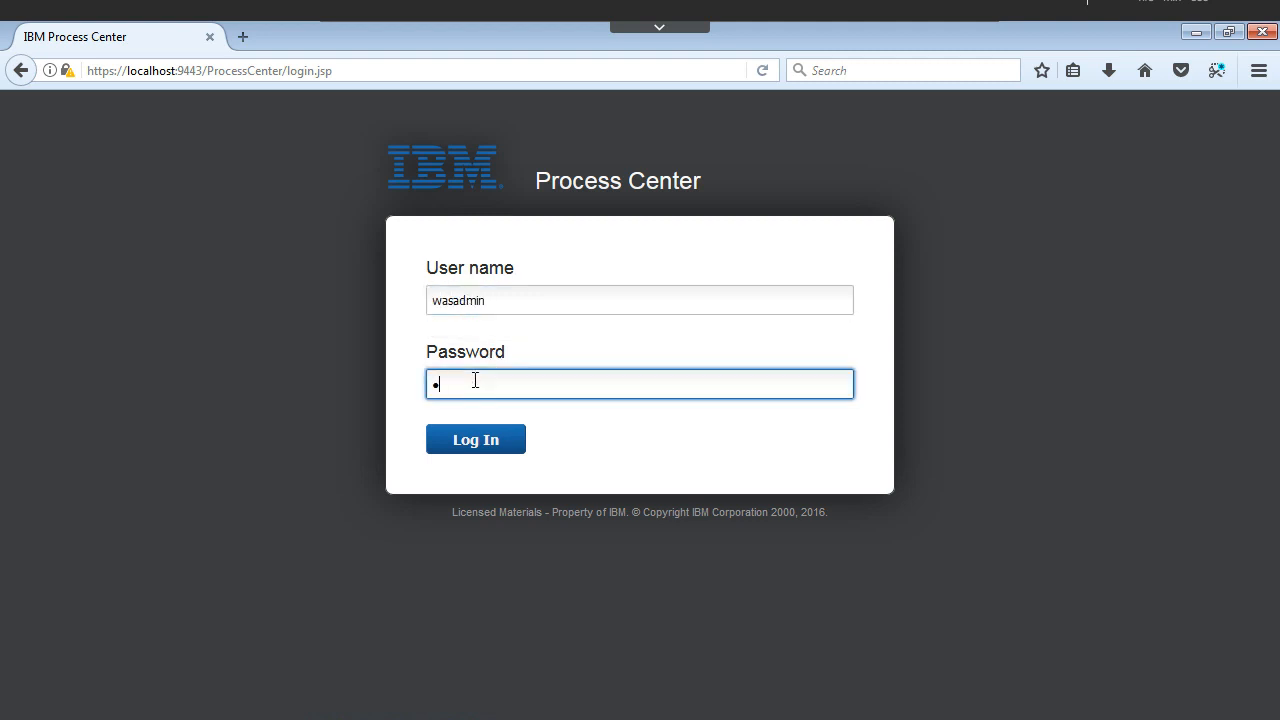
pyautogui.click(467, 446)
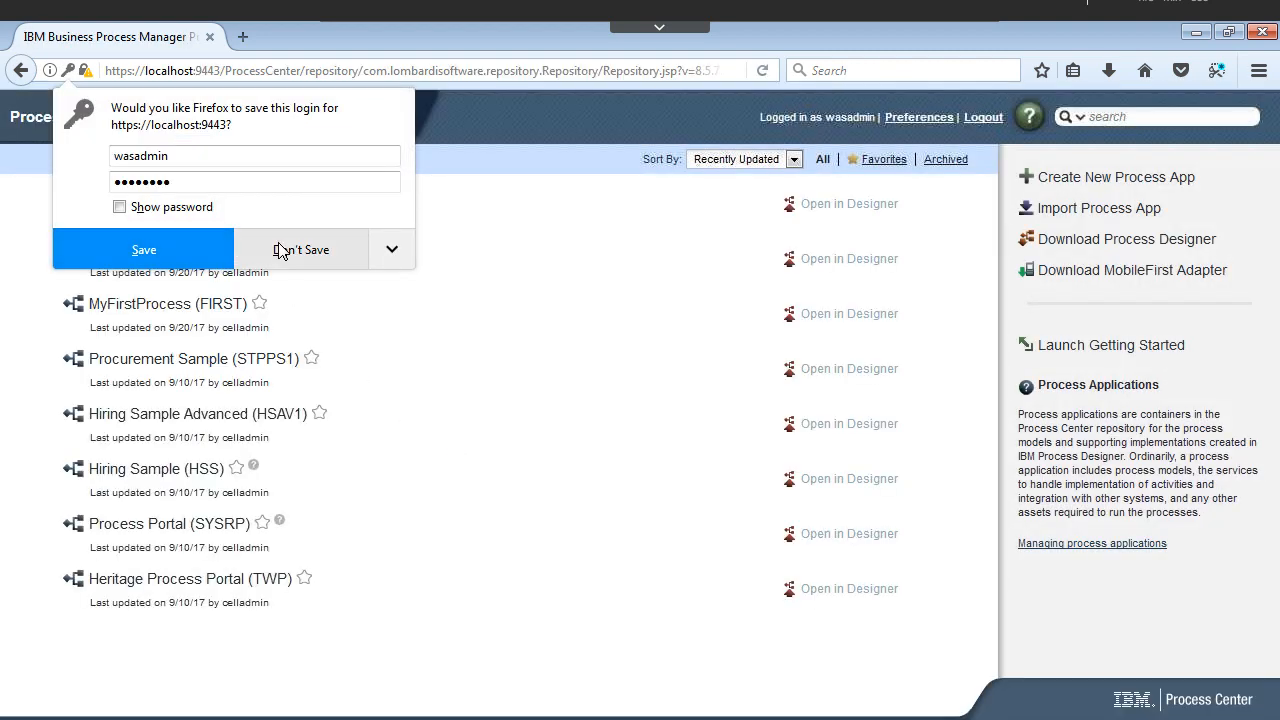
pyautogui.click(283, 249)
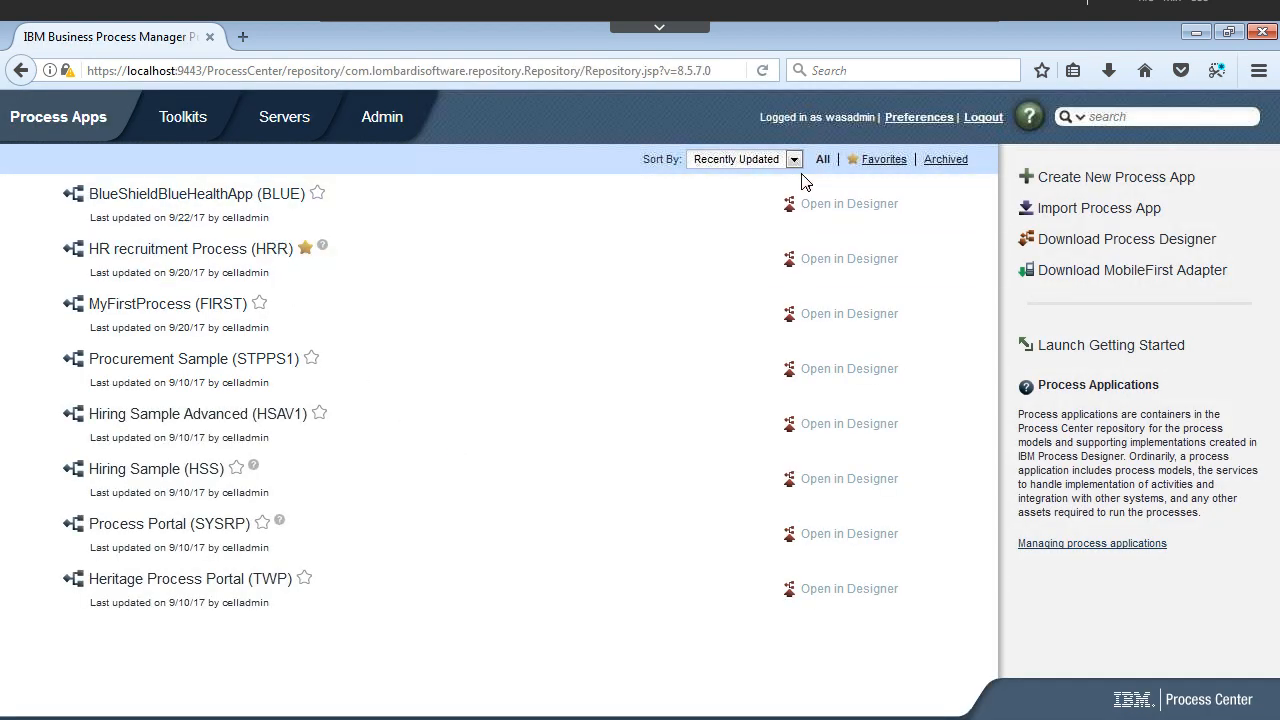
# Step: Save IBM Process Designer.zip to disk and check its progress in Firefox's downloads panel
pyautogui.click(1088, 248)
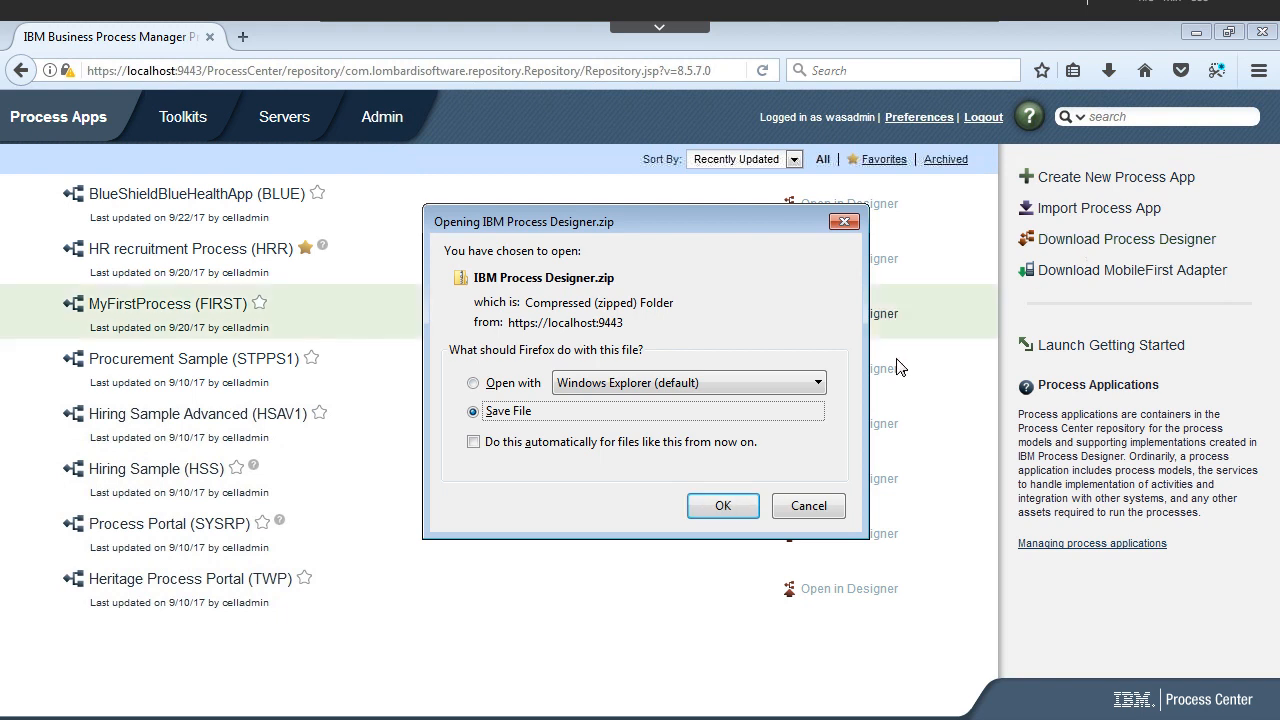
pyautogui.click(720, 506)
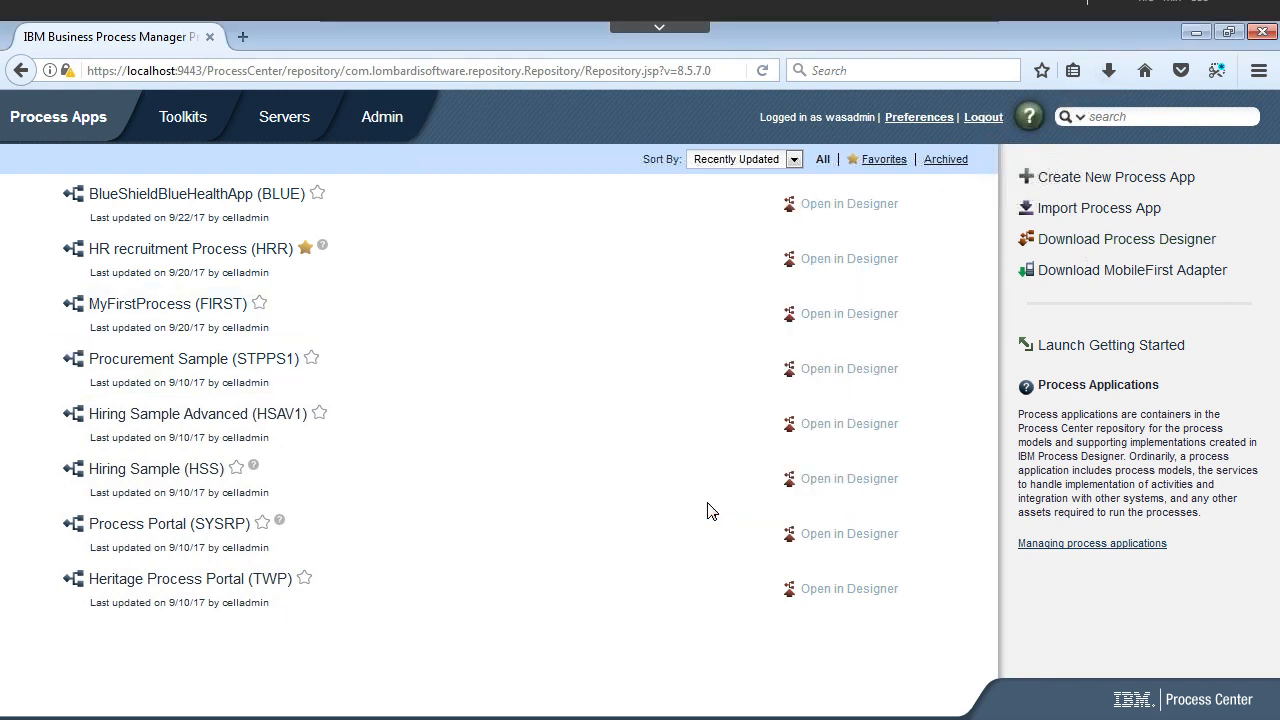
pyautogui.click(1108, 72)
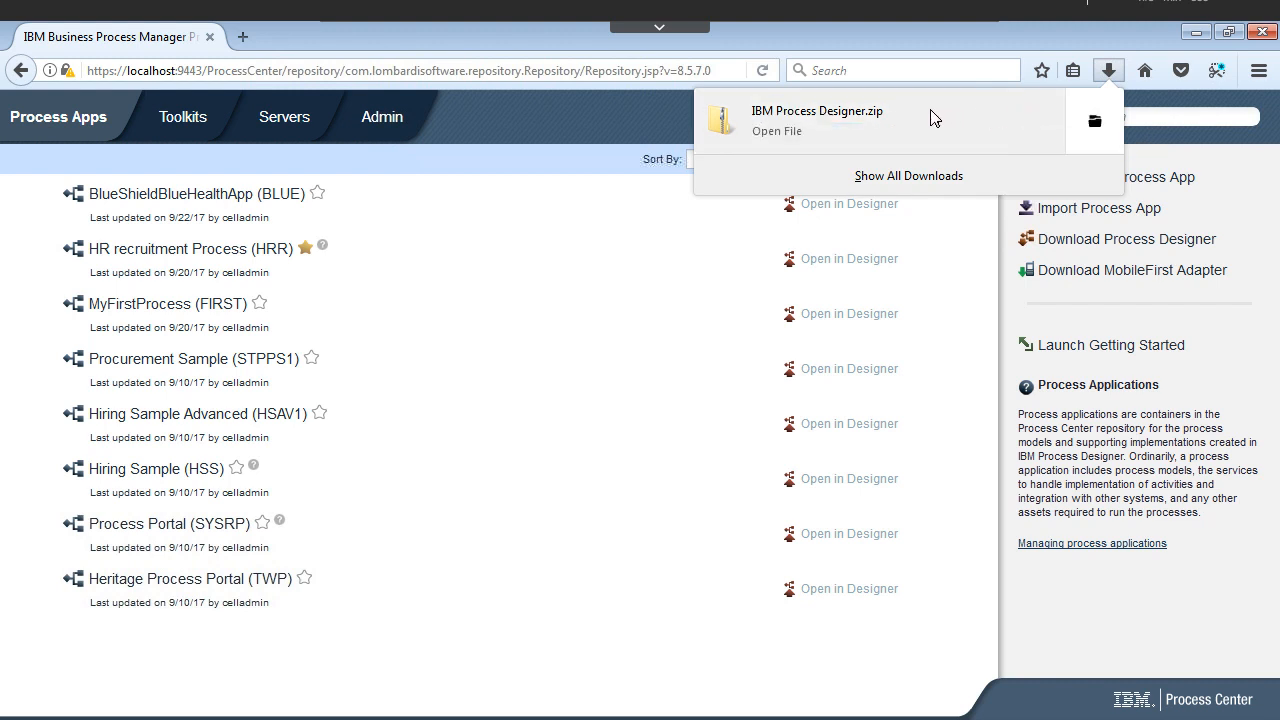
# Step: From the download's containing folder, open the extracted IBM Process Designer folder in a maximized window
pyautogui.rightClick(930, 118)
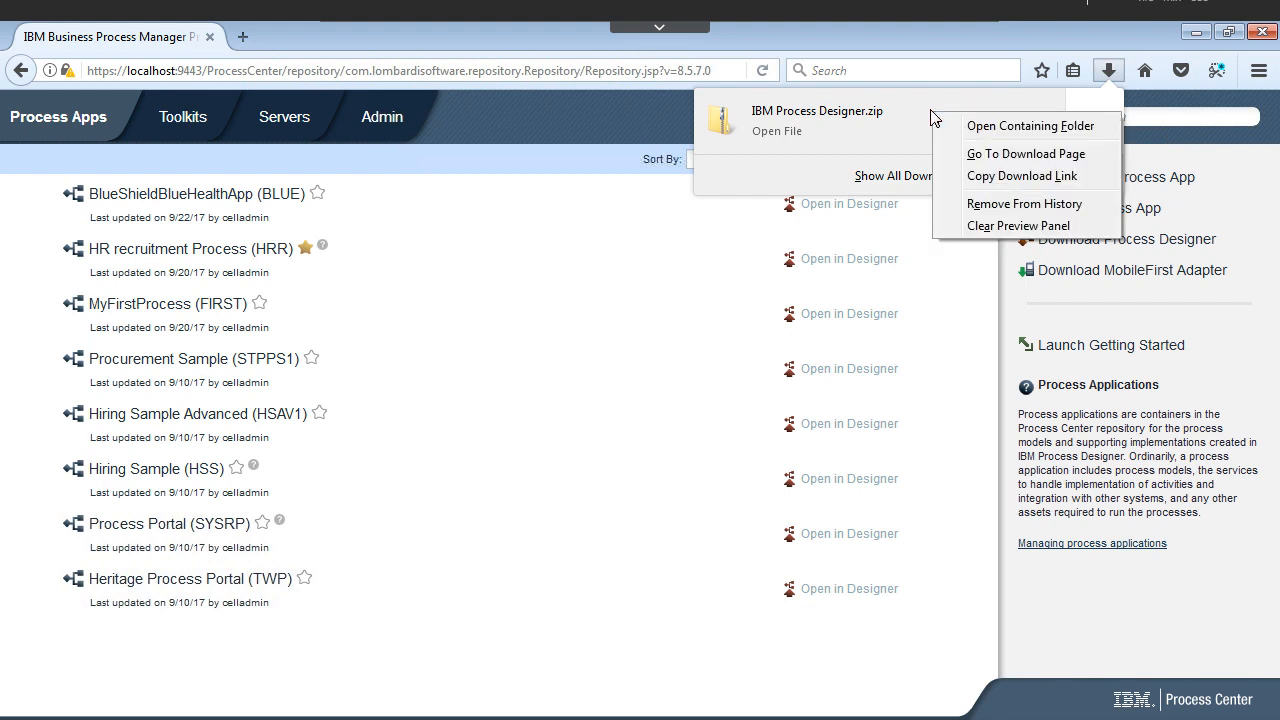
pyautogui.click(990, 126)
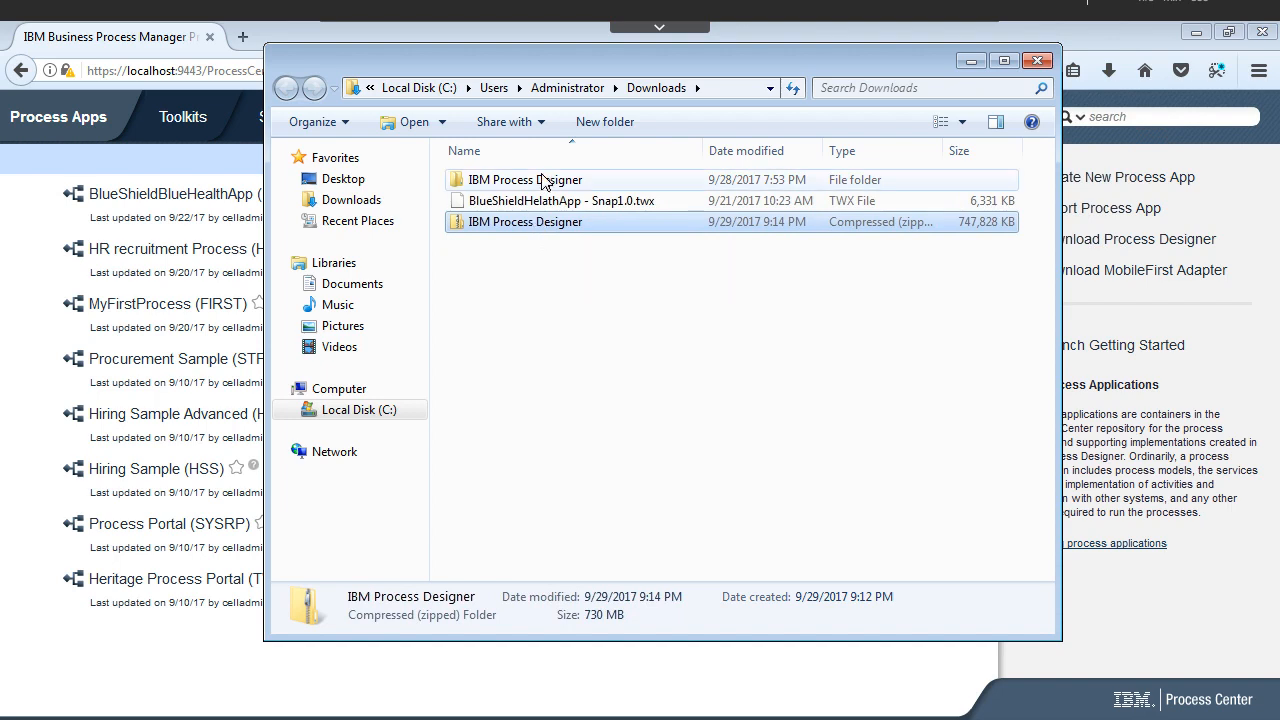
pyautogui.click(545, 182)
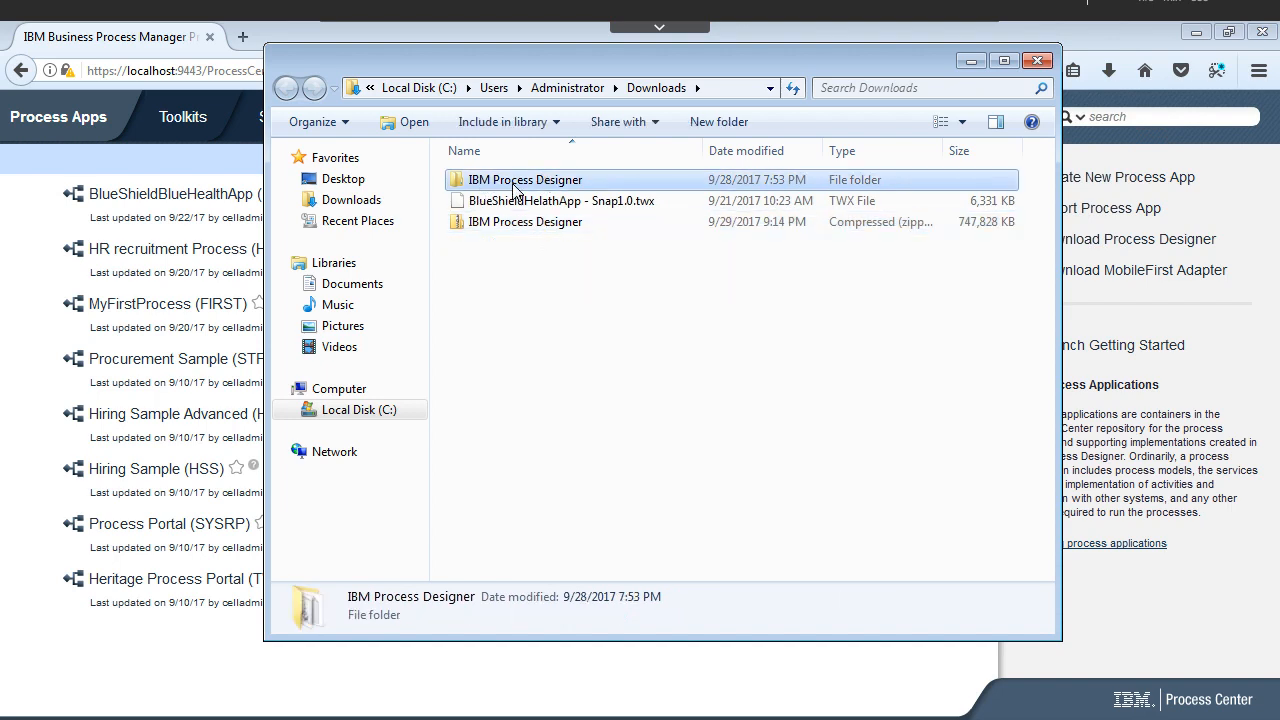
pyautogui.doubleClick(513, 182)
pyautogui.doubleClick(533, 73)
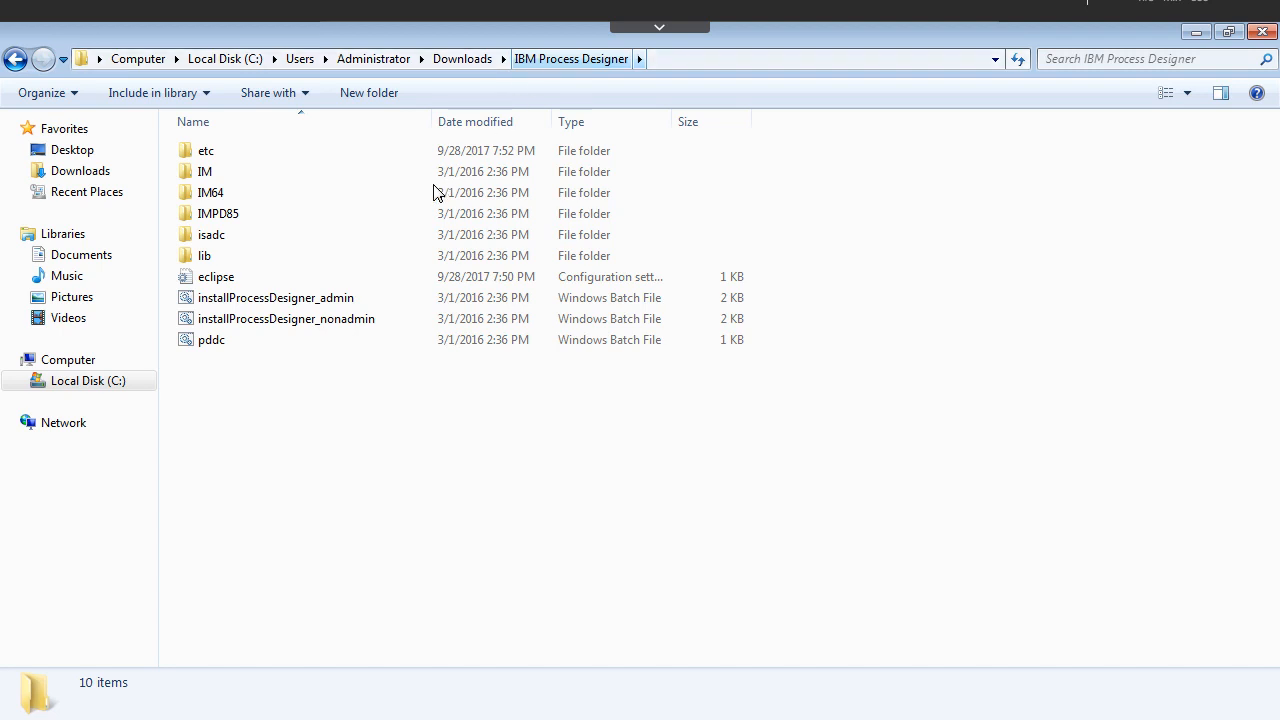
# Step: Look over the installProcessDesigner_admin and installProcessDesigner_nonadmin batch files, ending on the admin one
pyautogui.click(336, 305)
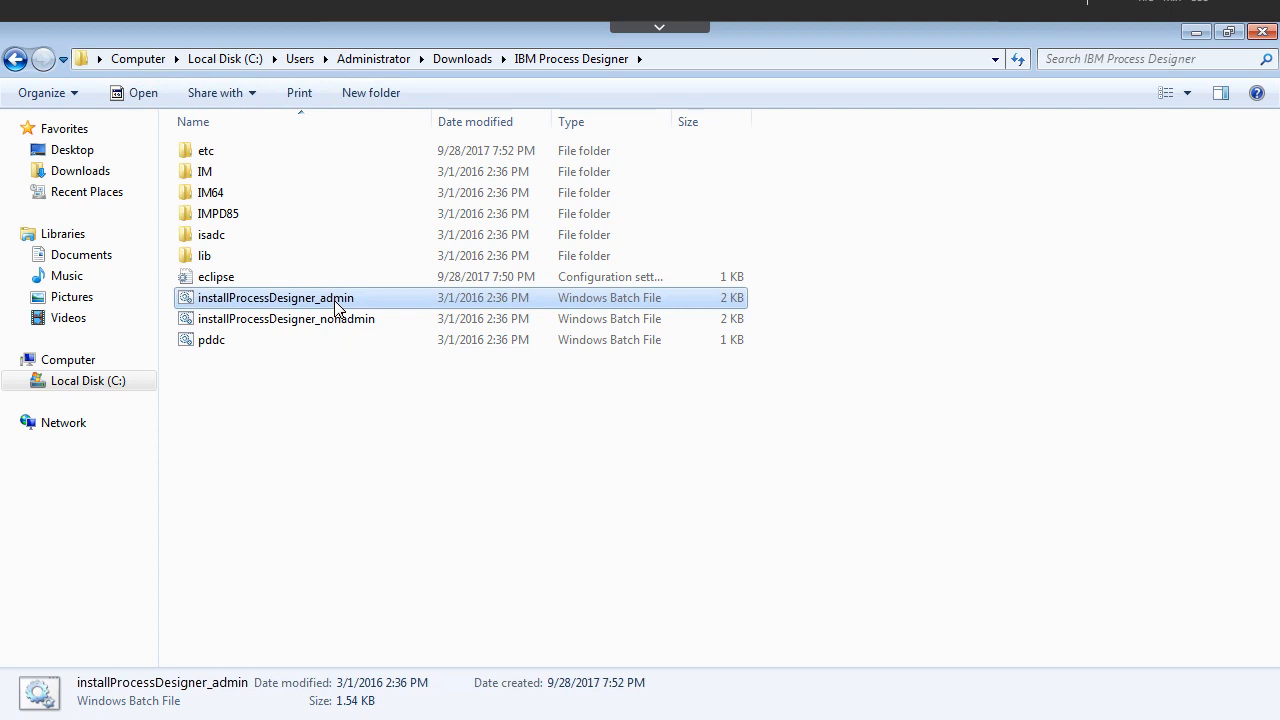
pyautogui.click(323, 327)
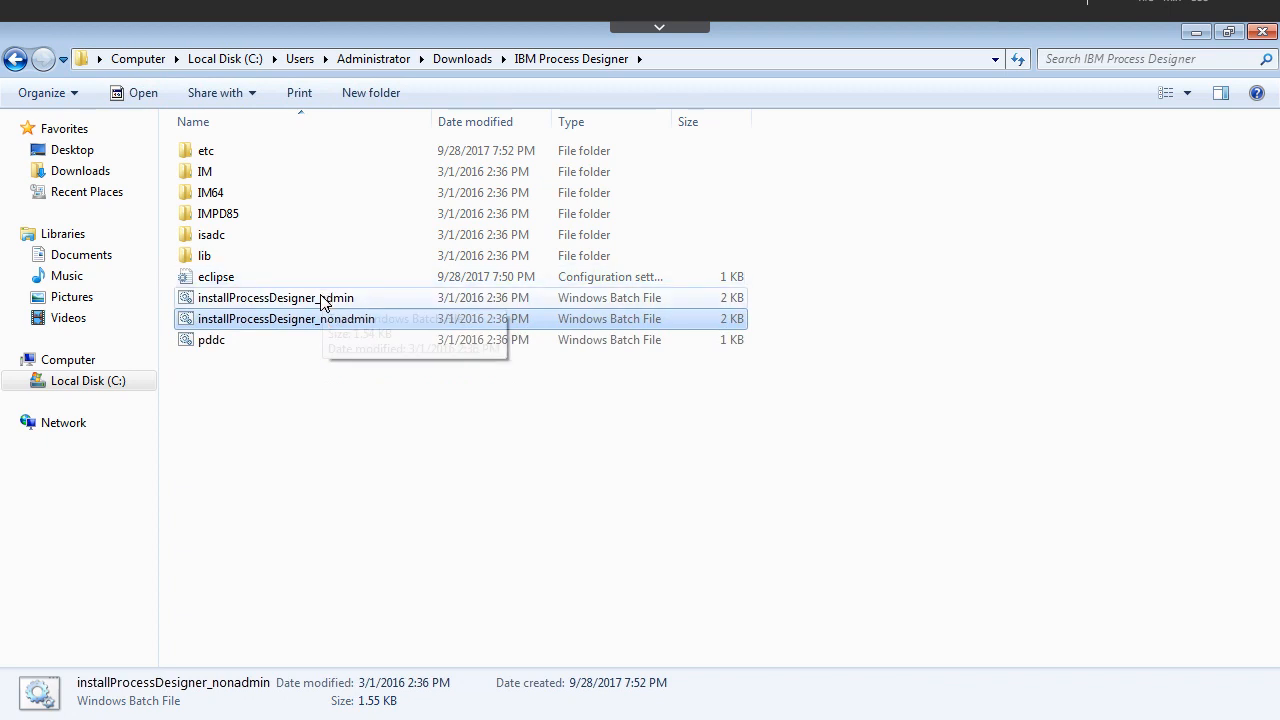
pyautogui.click(322, 300)
# Step: Run installProcessDesigner_admin as administrator, then close its finished cmd.exe console
pyautogui.rightClick(322, 300)
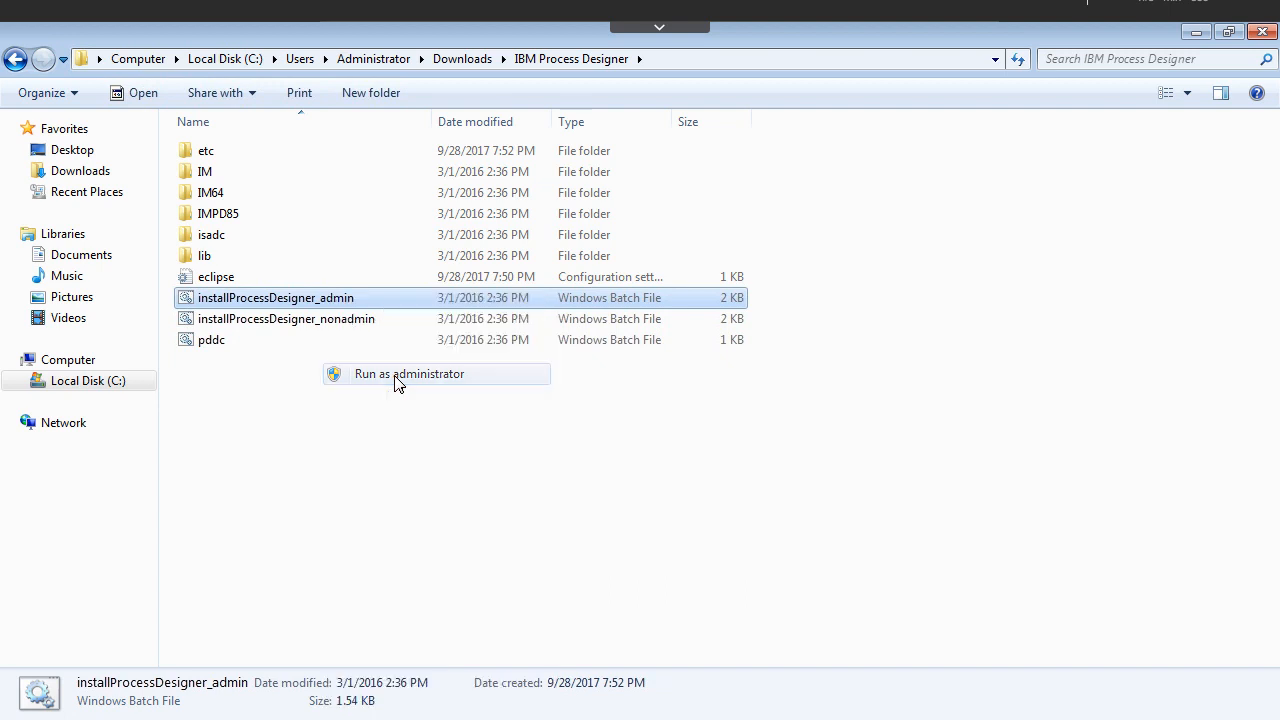
pyautogui.click(397, 378)
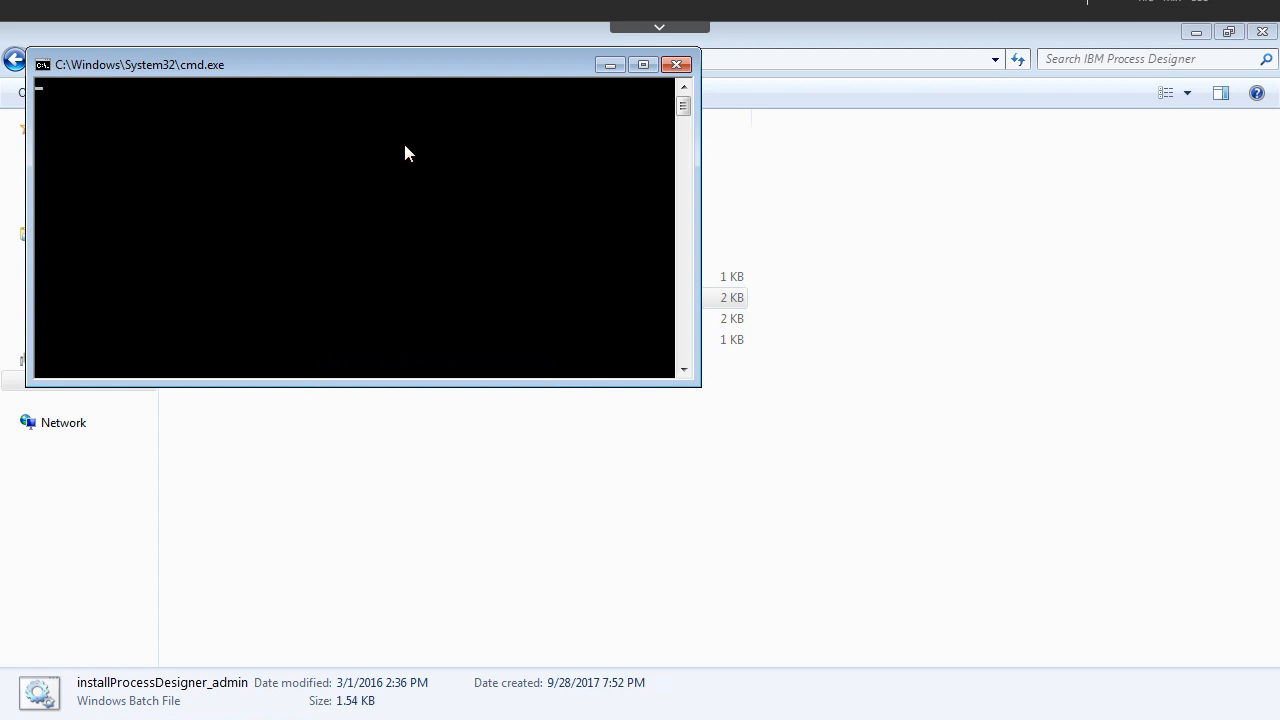
pyautogui.click(677, 66)
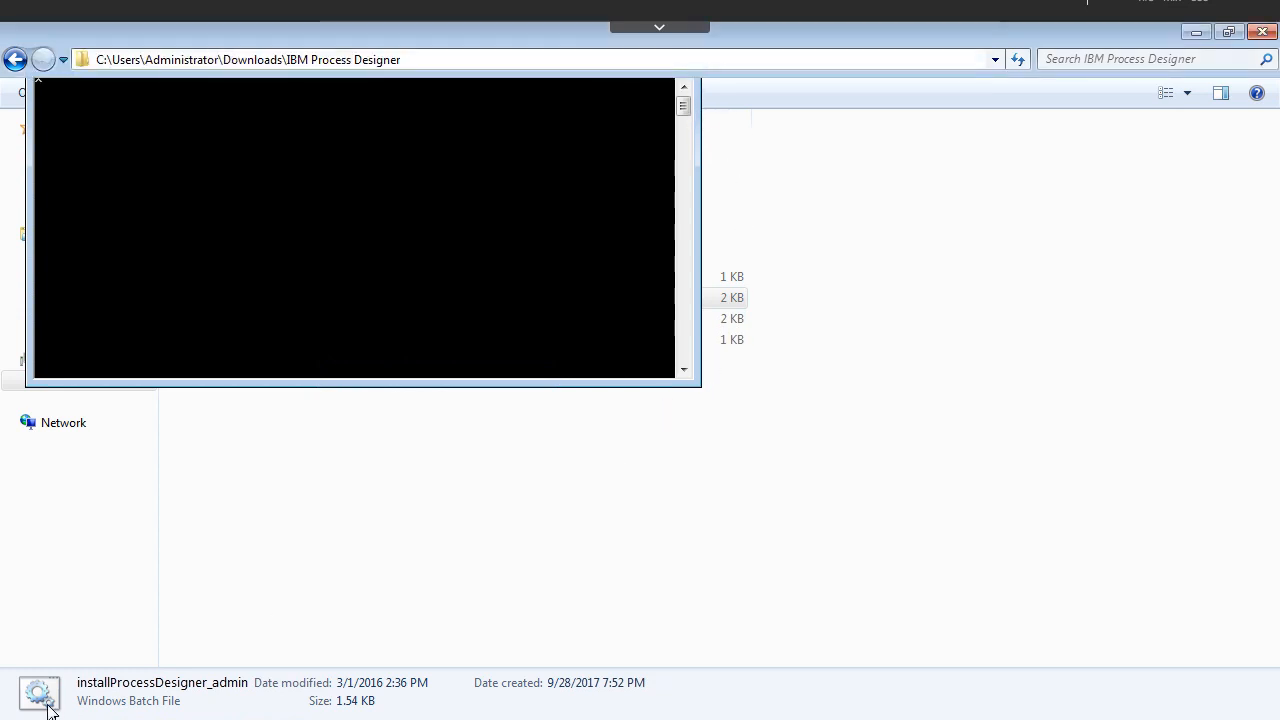
# Step: Open Computer from the Start menu and open Local Disk (C:) in a maximized window
pyautogui.click(179, 617)
pyautogui.click(22, 717)
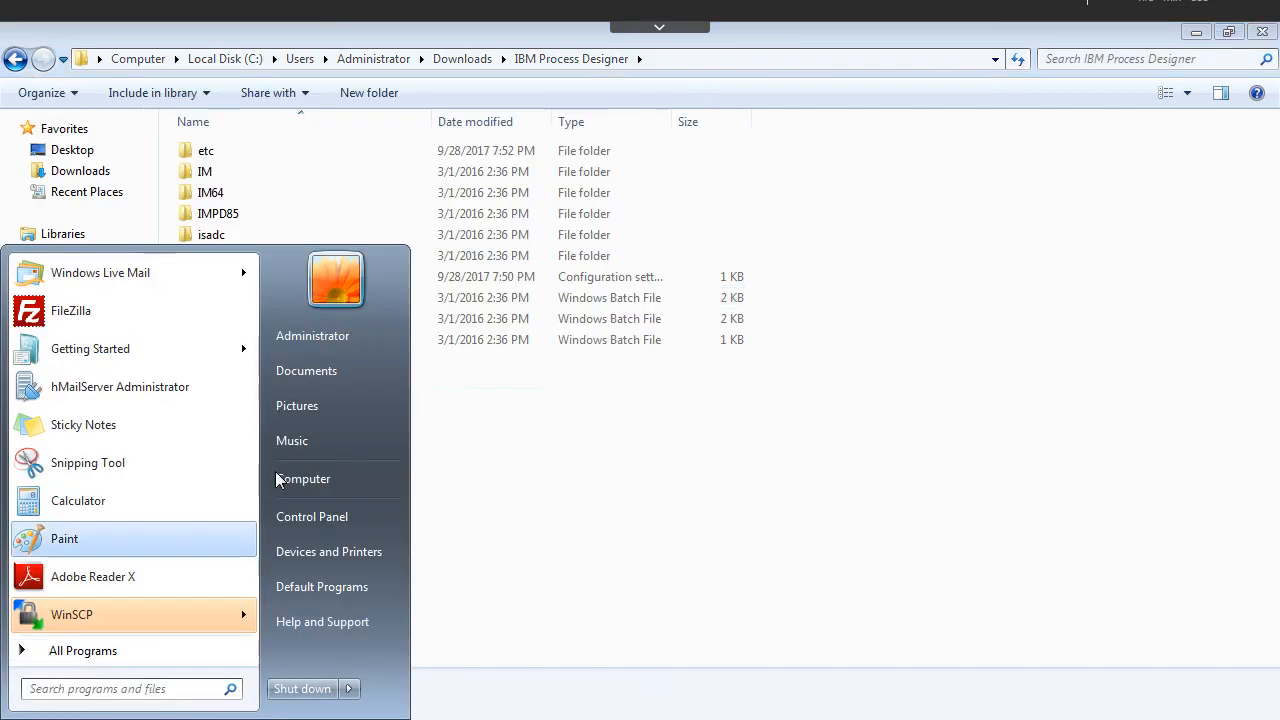
pyautogui.press('Return')
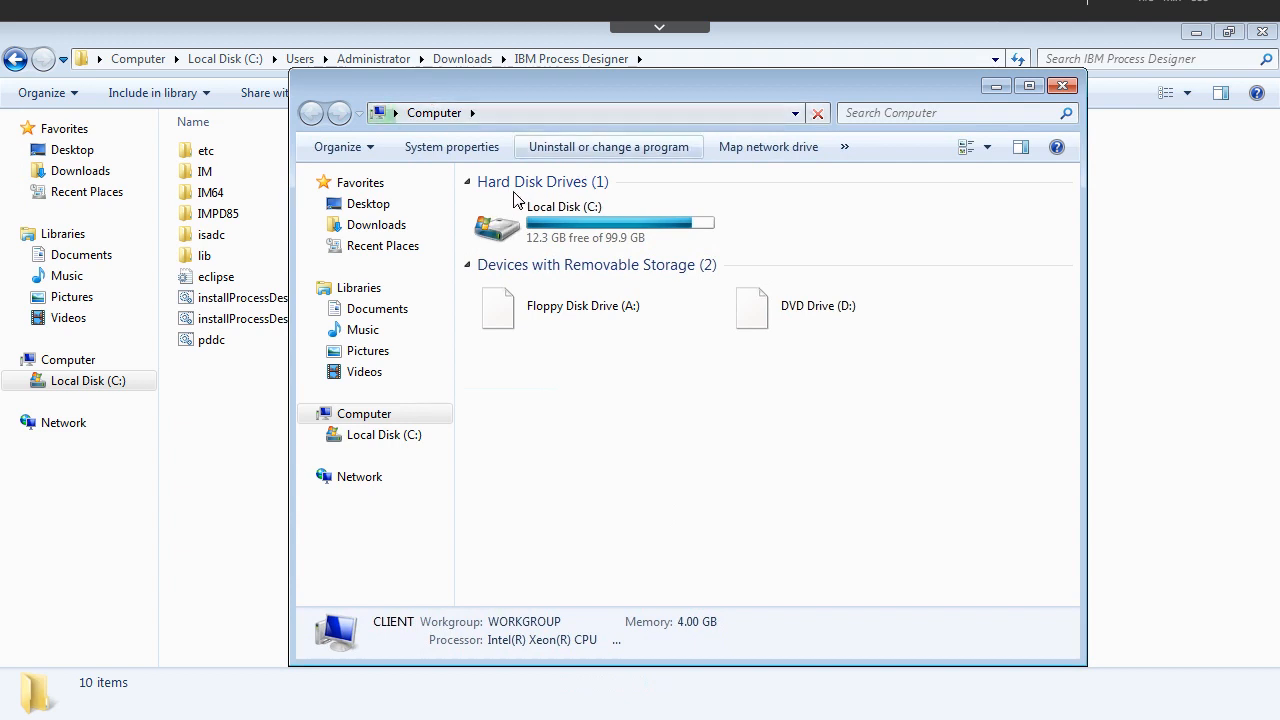
pyautogui.click(524, 221)
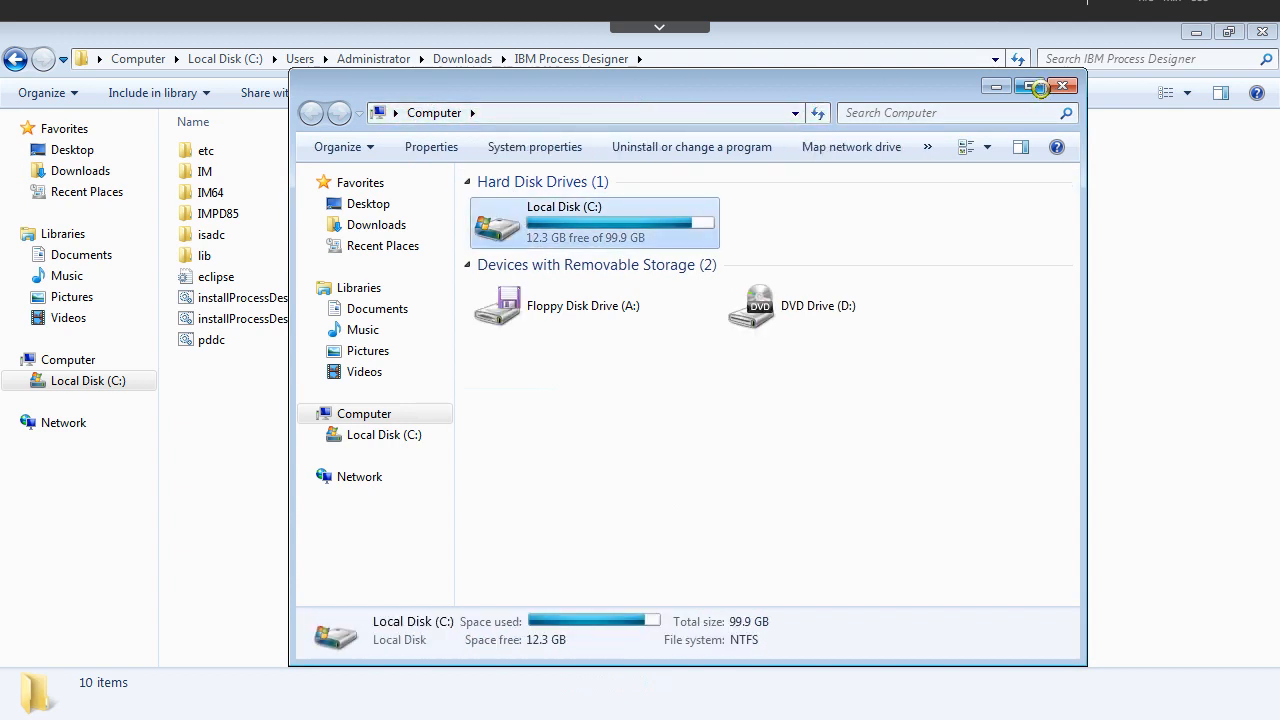
pyautogui.doubleClick(950, 92)
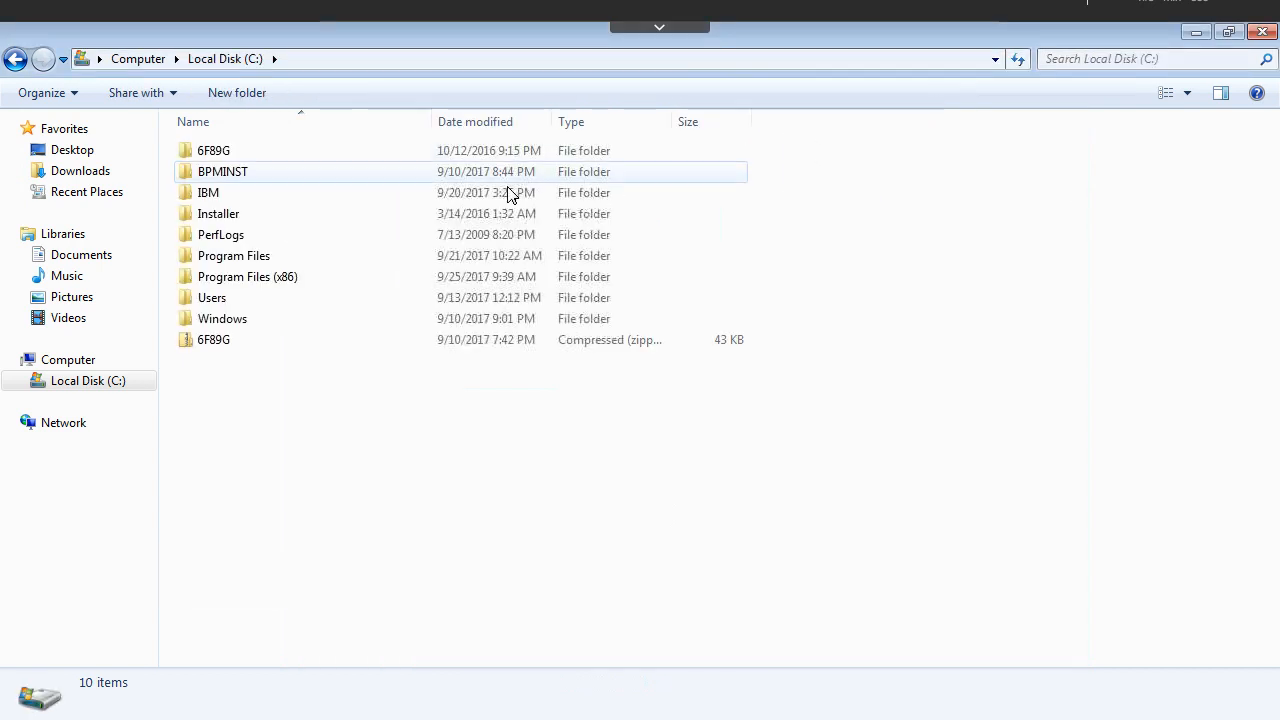
# Step: Browse to C:\IBM\ProcessDesigner\v8.5 and open eclipse.ini with Notepad++
pyautogui.doubleClick(232, 194)
pyautogui.doubleClick(220, 176)
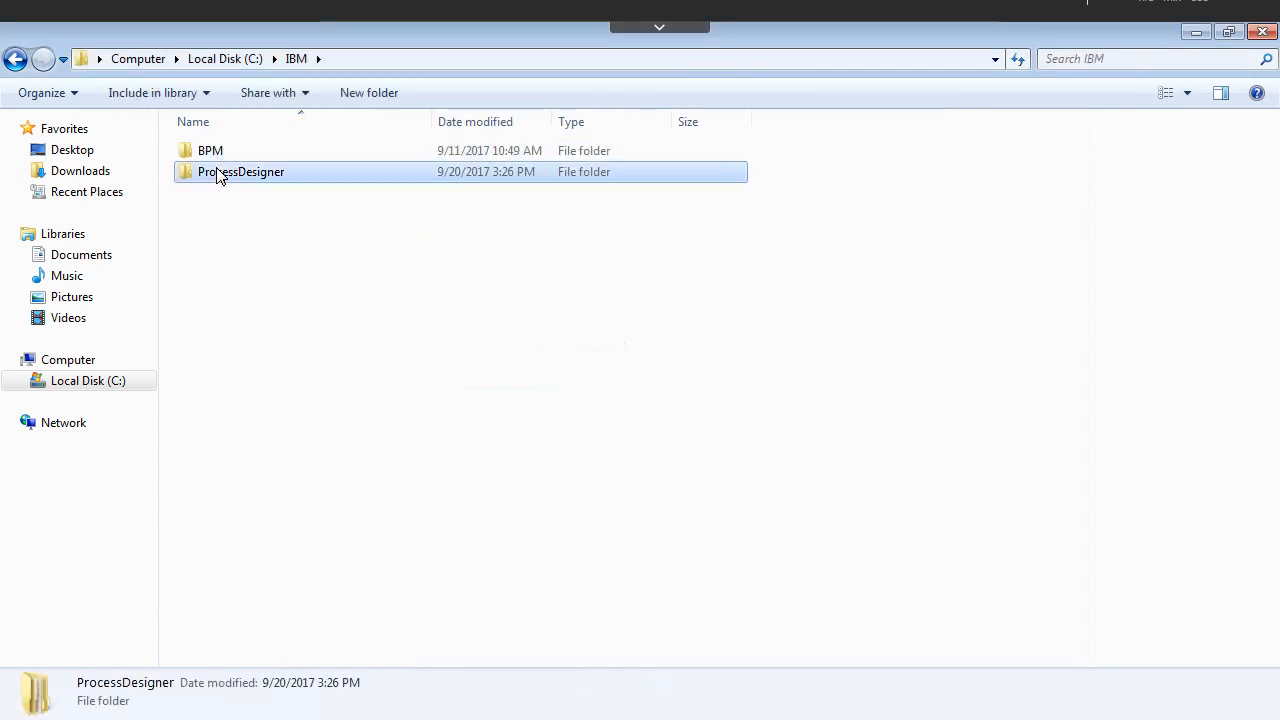
pyautogui.doubleClick(209, 157)
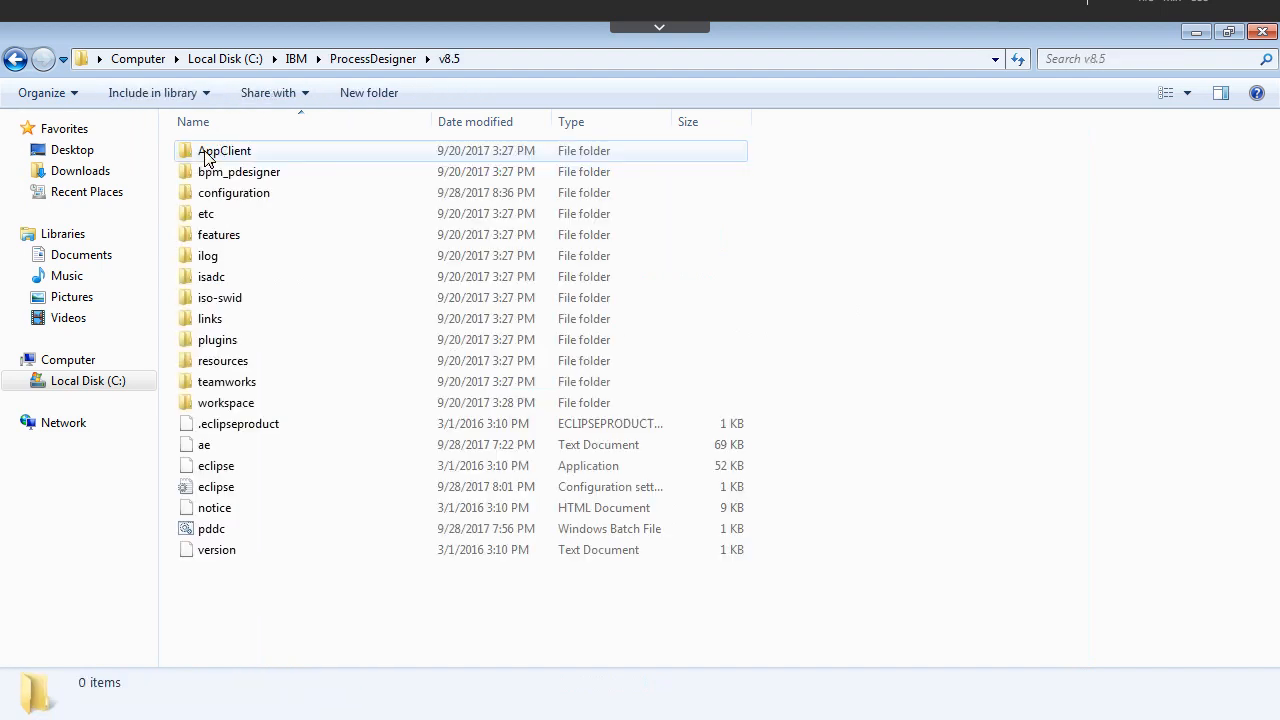
pyautogui.click(229, 488)
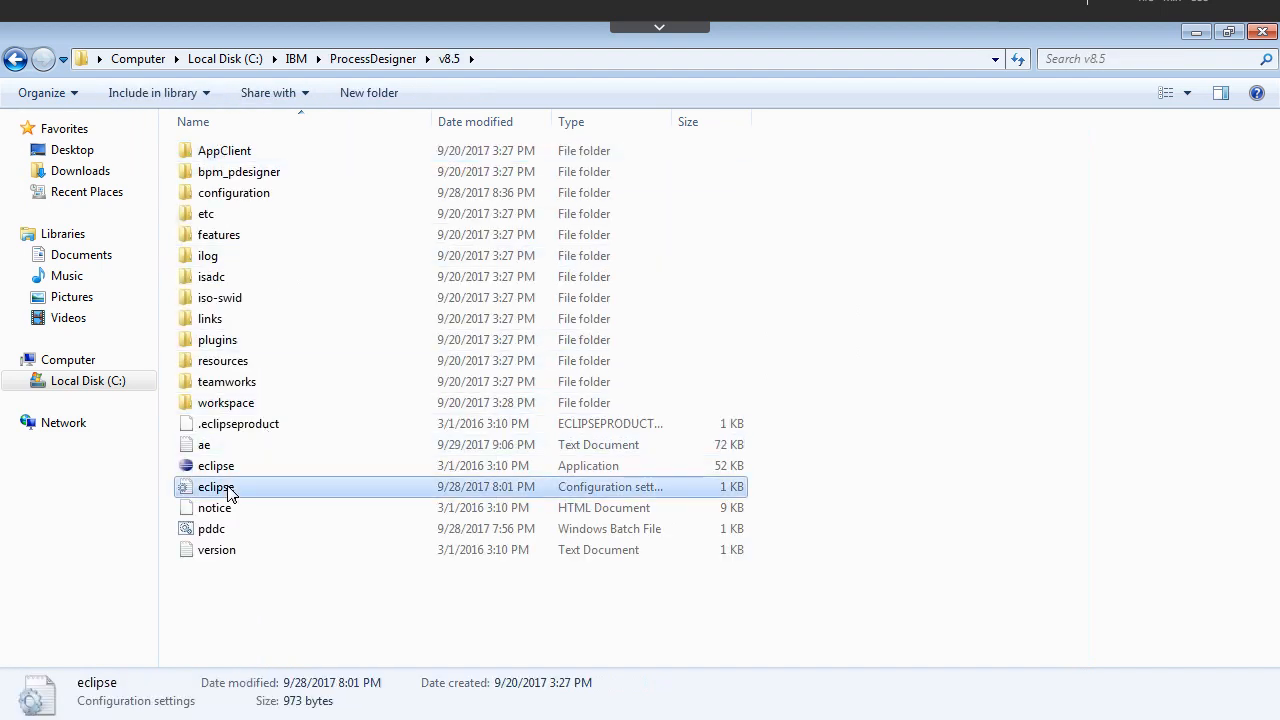
pyautogui.rightClick(331, 497)
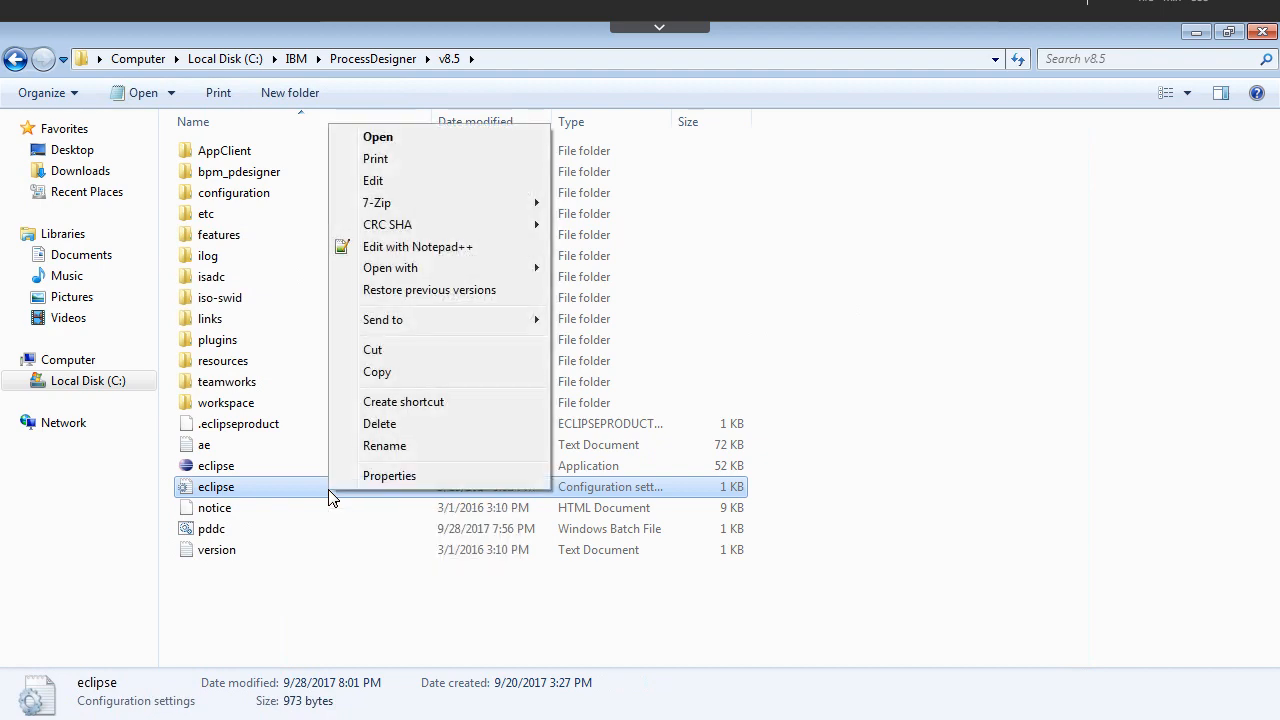
pyautogui.click(387, 250)
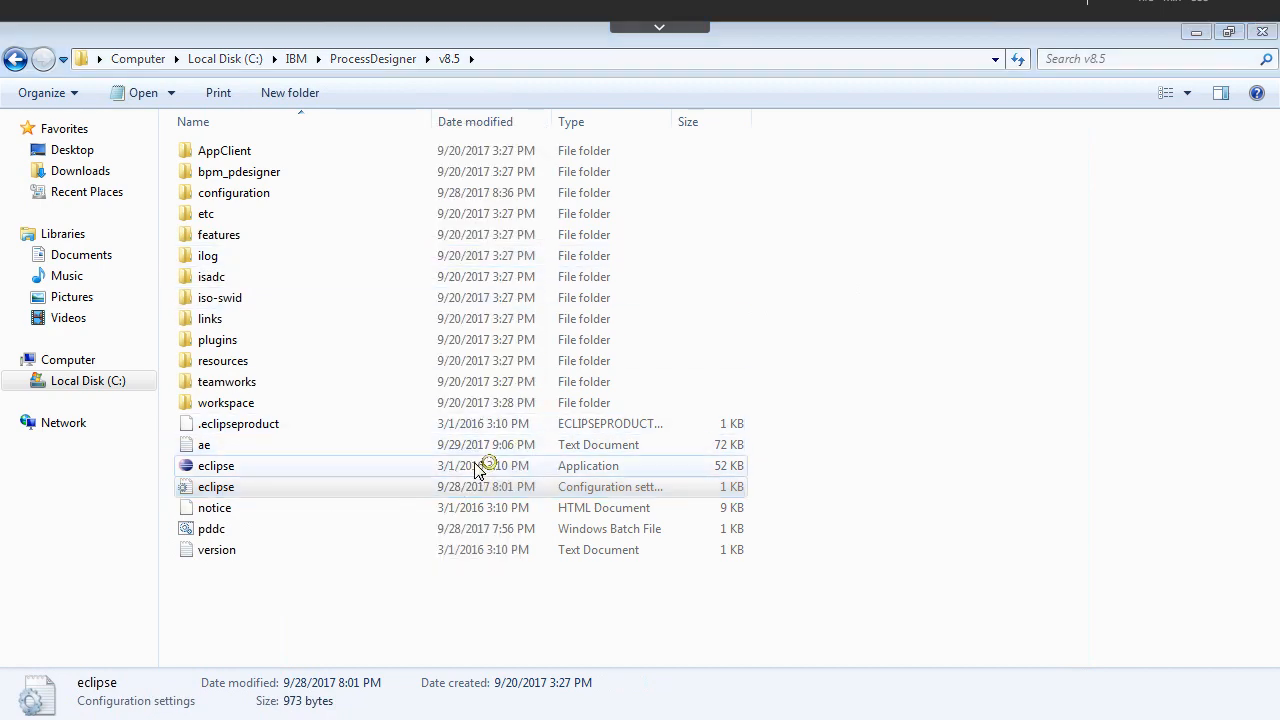